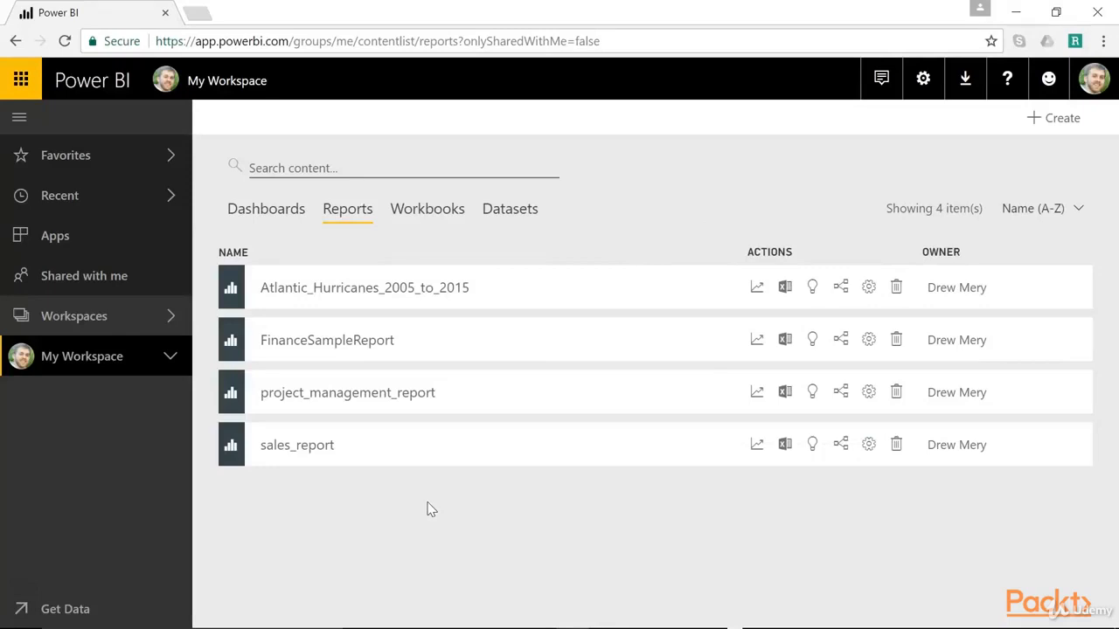
# - Pin the Active Customers card from sales_report to a new dashboard named Packt and open that dashboard
pyautogui.click(297, 446)
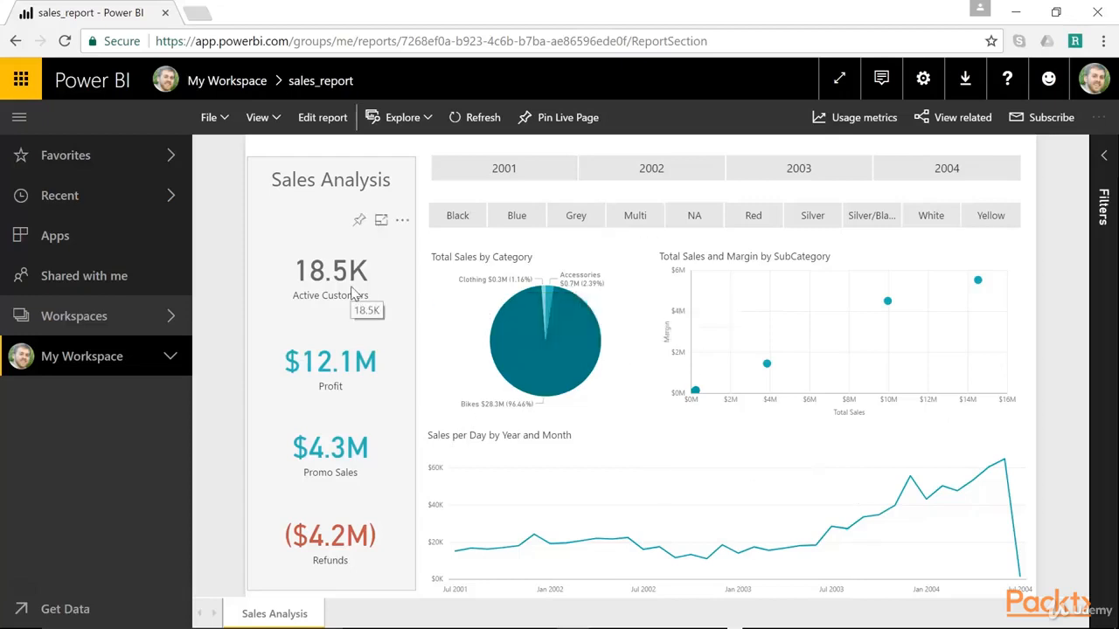
pyautogui.click(359, 222)
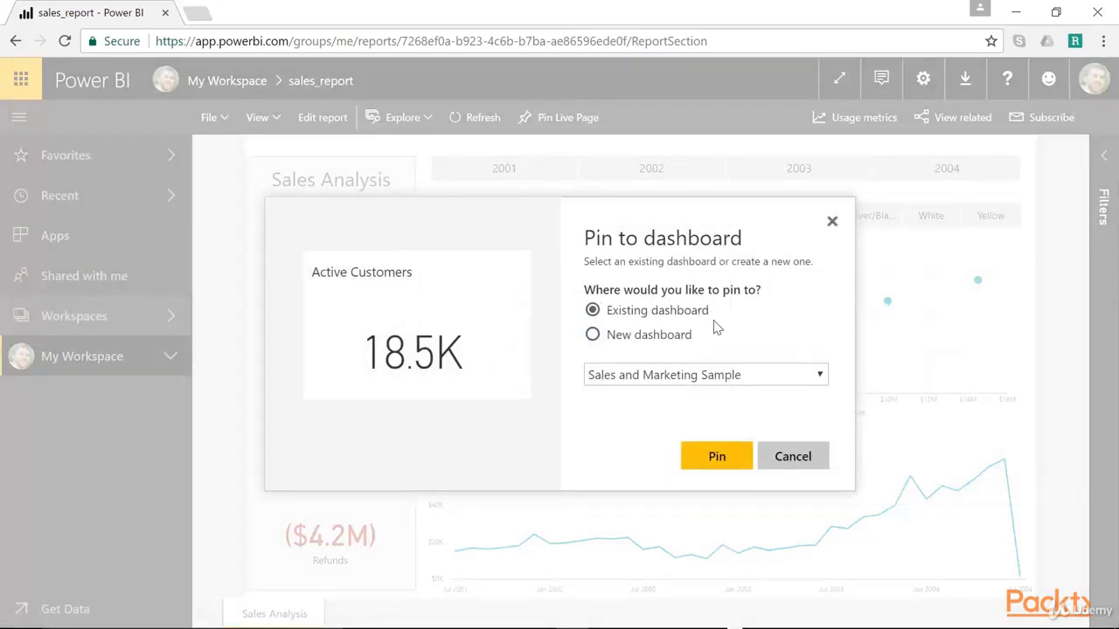
pyautogui.click(592, 334)
pyautogui.write('Packt')
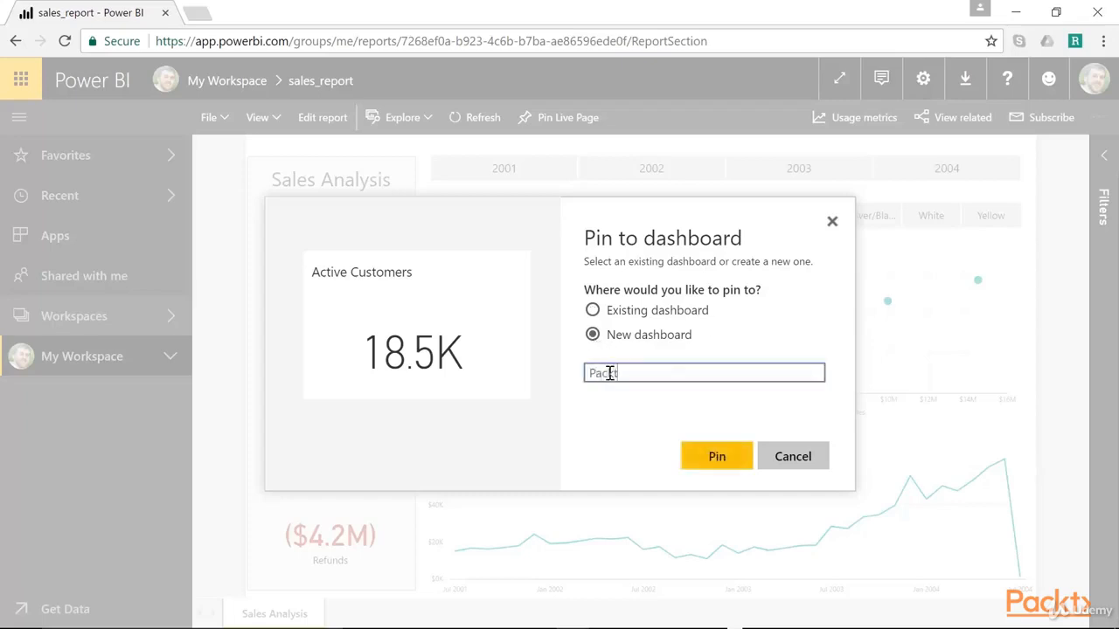
pyautogui.press('Return')
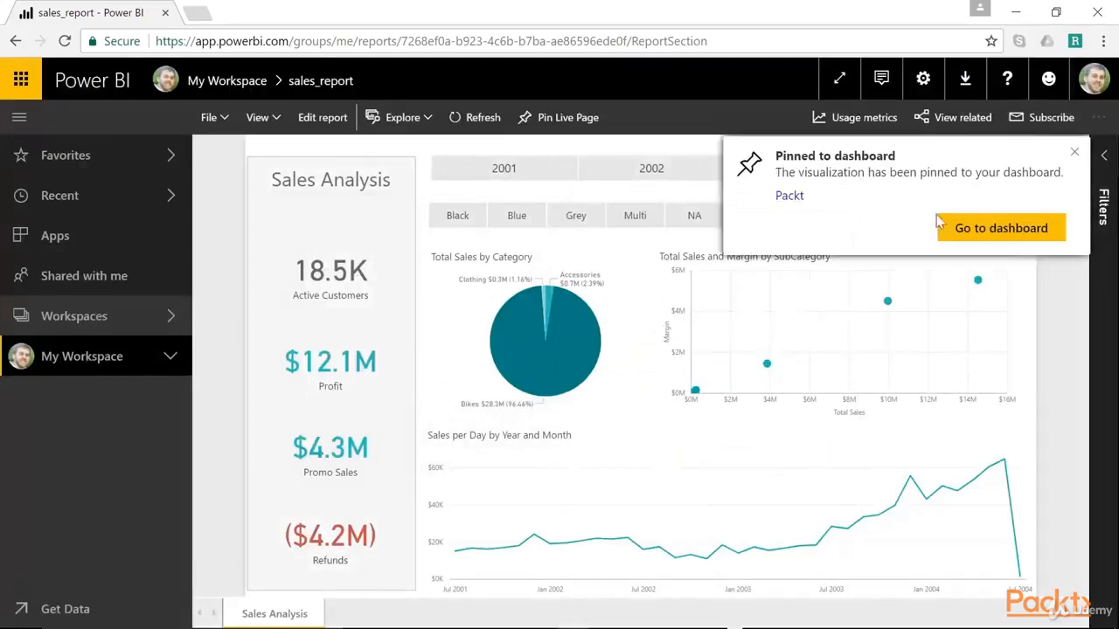
pyautogui.click(986, 232)
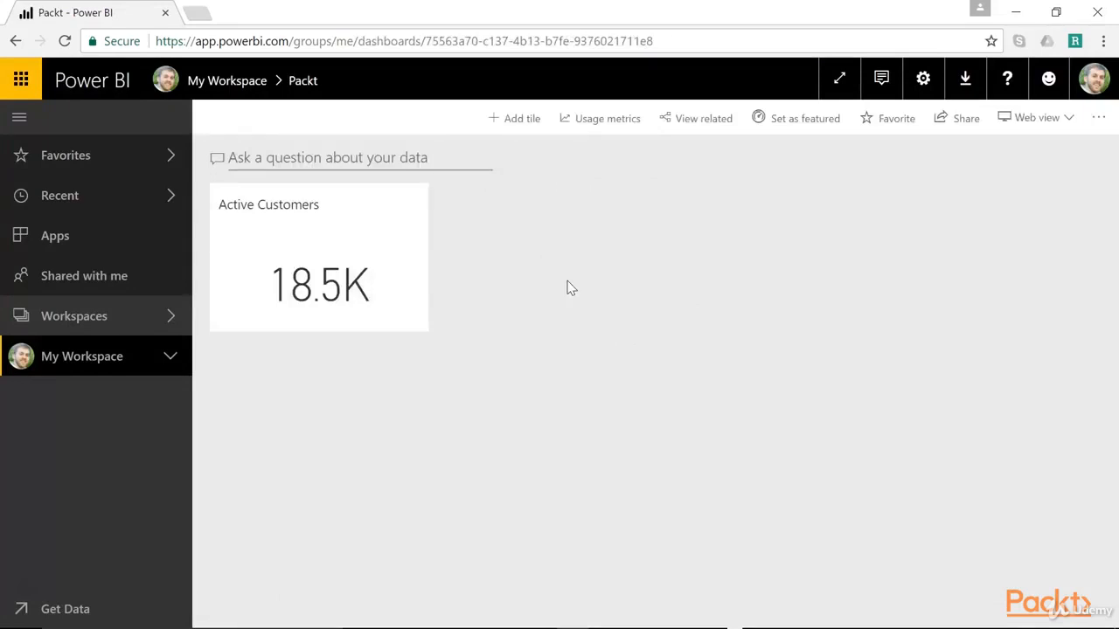
# - Pin the Profit, Promo Sales and Refunds cards and the Sales per Day line chart from sales_report to the existing Packt dashboard
pyautogui.click(97, 371)
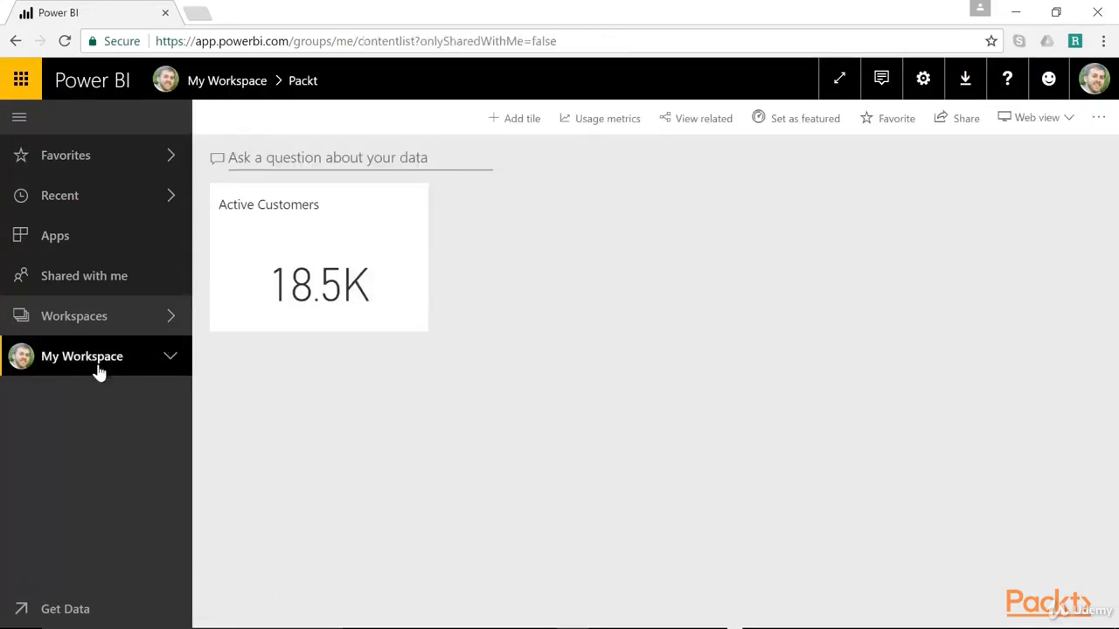
pyautogui.click(334, 215)
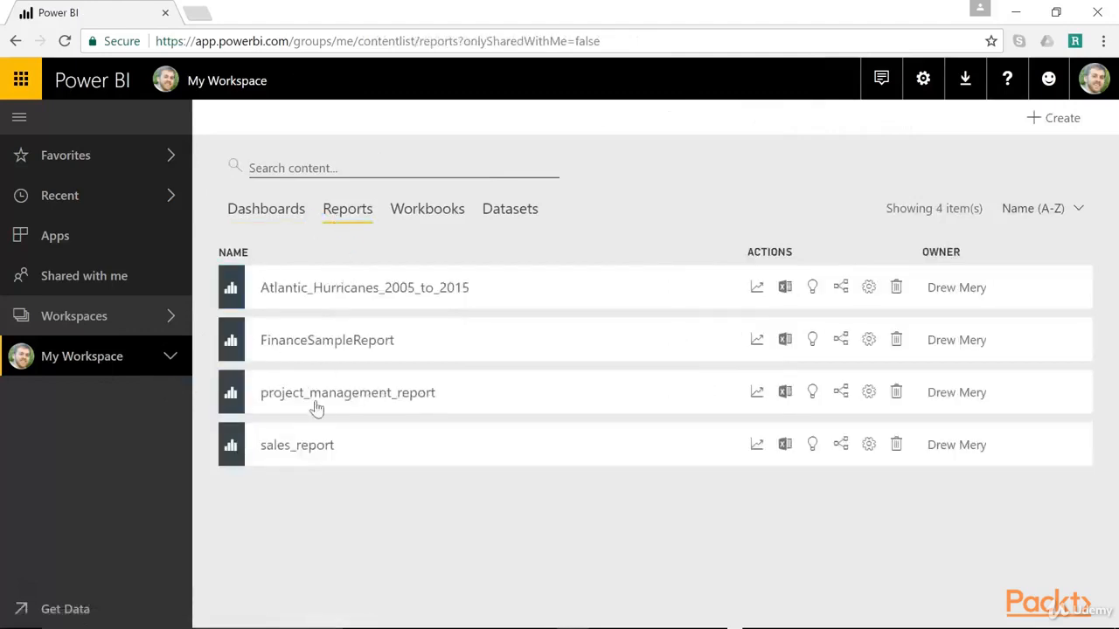
pyautogui.click(297, 447)
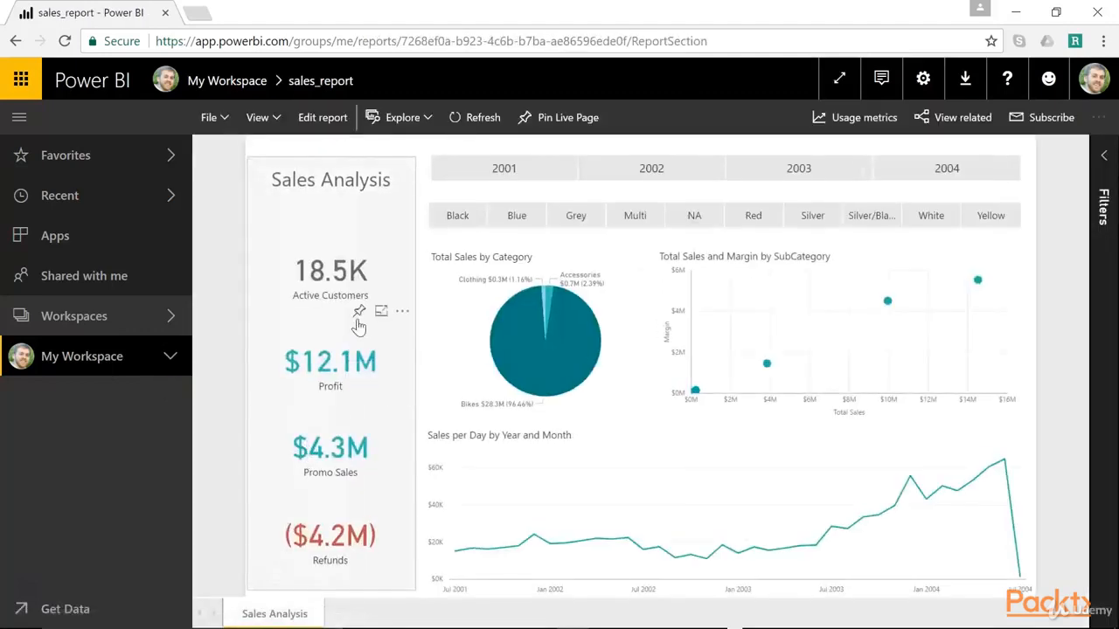
pyautogui.click(358, 314)
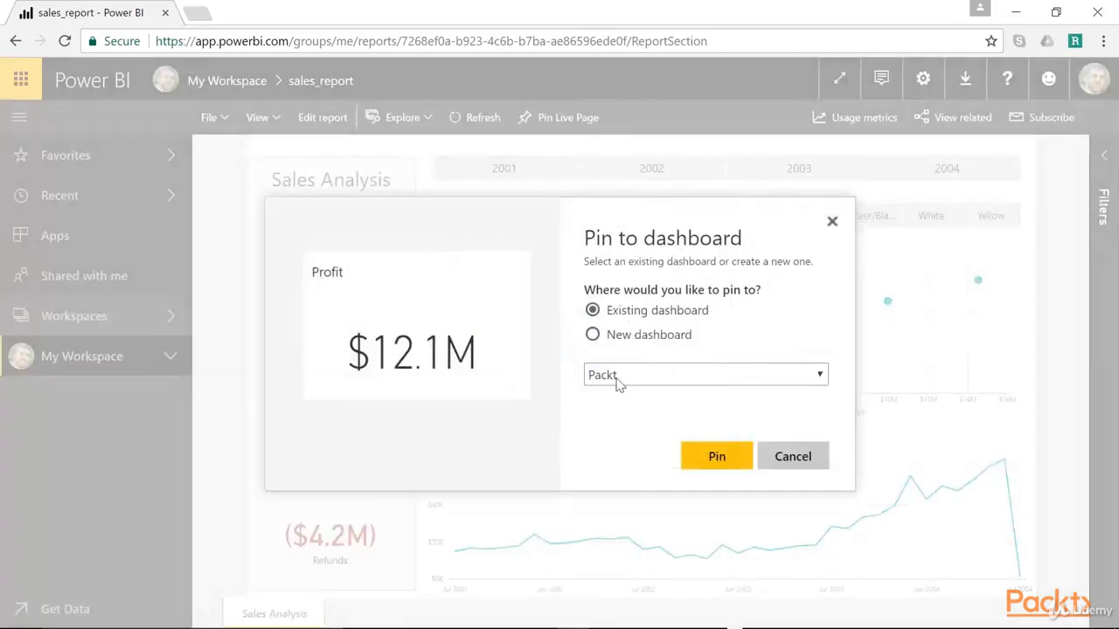
pyautogui.click(717, 455)
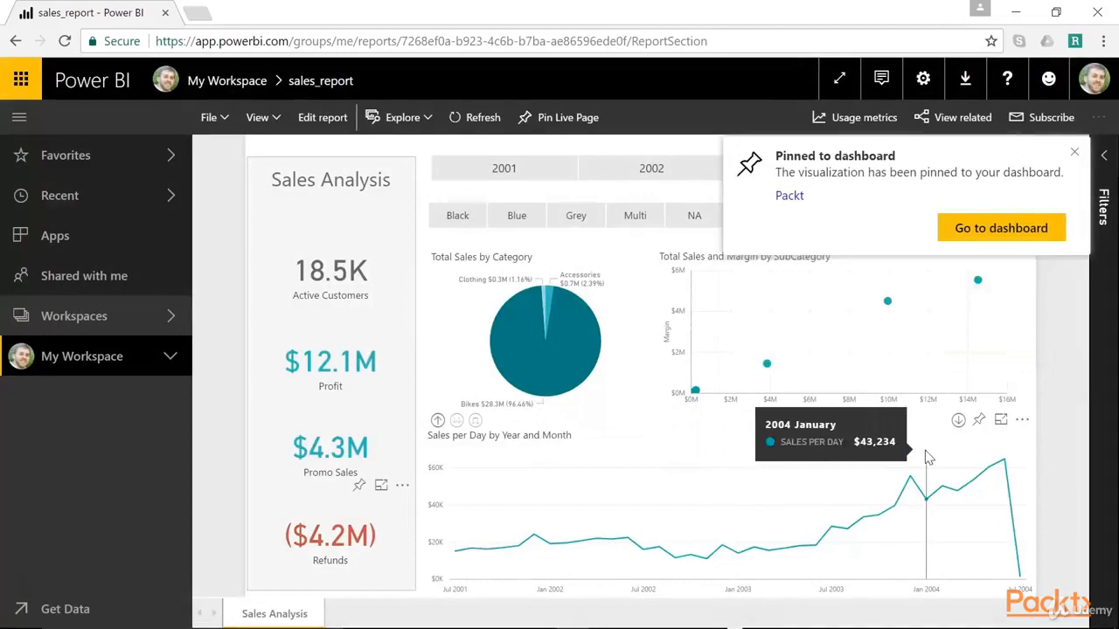
pyautogui.click(980, 420)
pyautogui.click(734, 458)
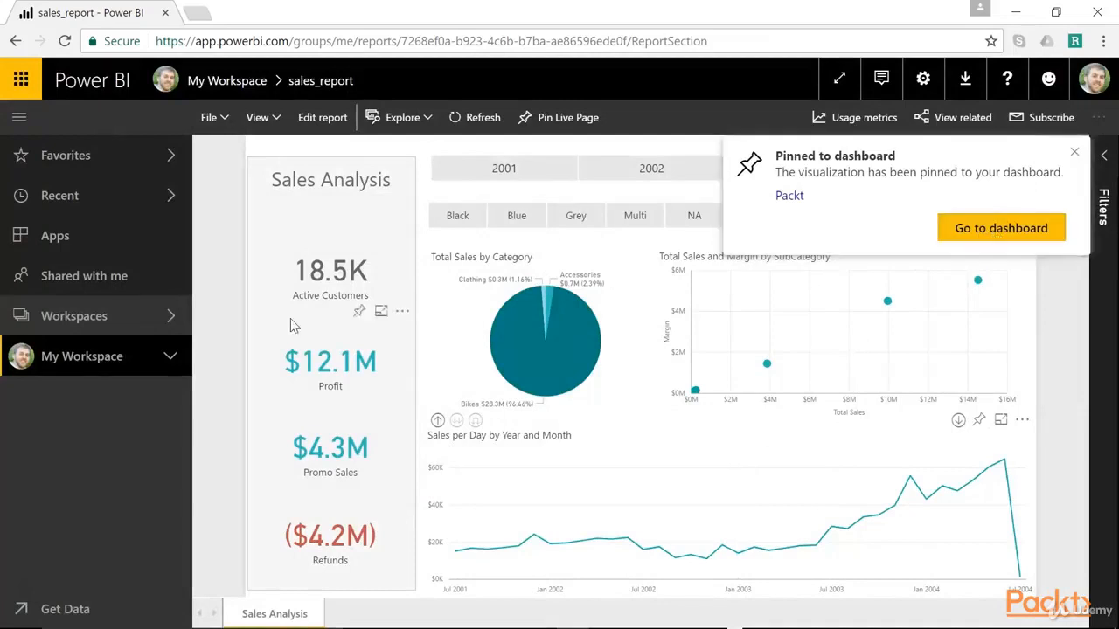
# - On the Packt dashboard, stack Promo Sales and Refunds beside the Sales per Day chart and shift Profit and Active Customers one column right
pyautogui.click(82, 360)
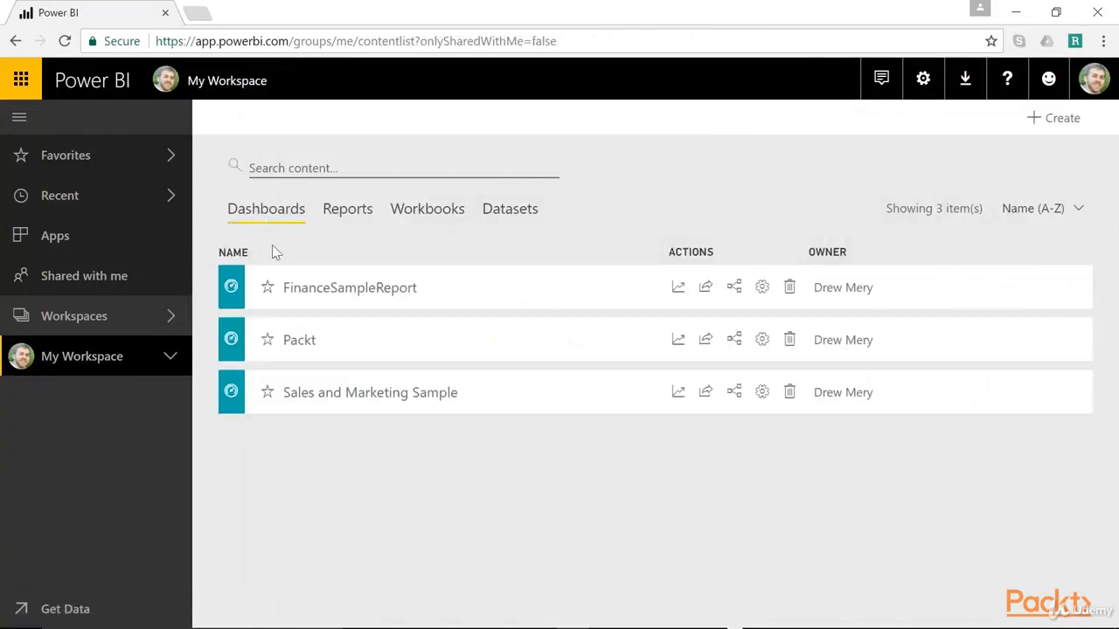
pyautogui.click(316, 346)
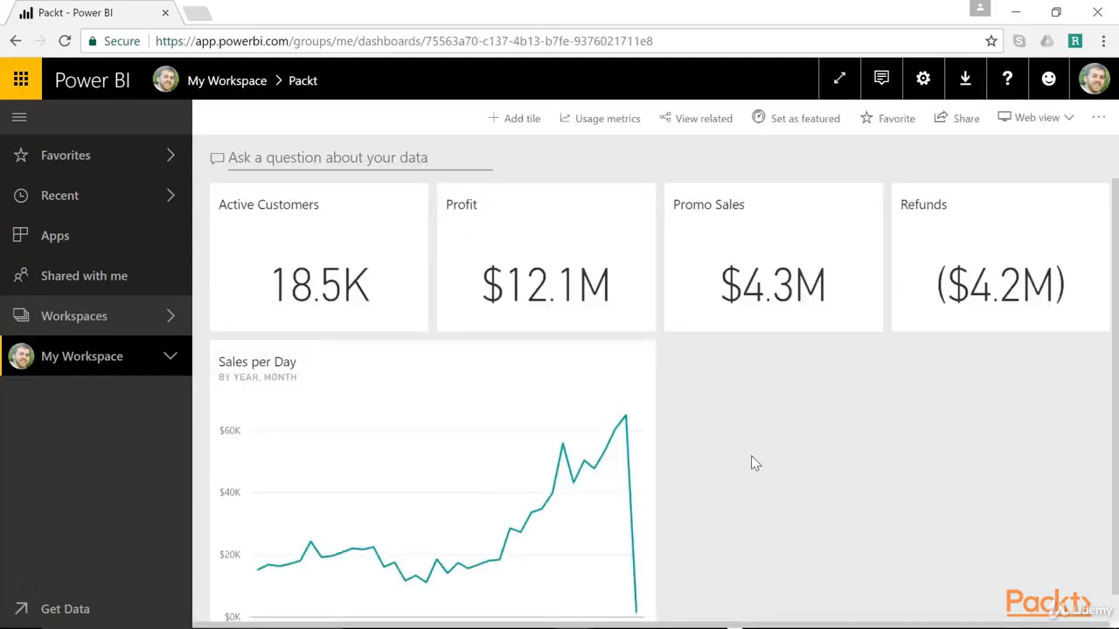
pyautogui.moveTo(757, 281); pyautogui.dragTo(761, 394)
pyautogui.moveTo(918, 280); pyautogui.dragTo(740, 553)
pyautogui.moveTo(521, 295); pyautogui.dragTo(743, 290)
pyautogui.moveTo(345, 270); pyautogui.dragTo(544, 266)
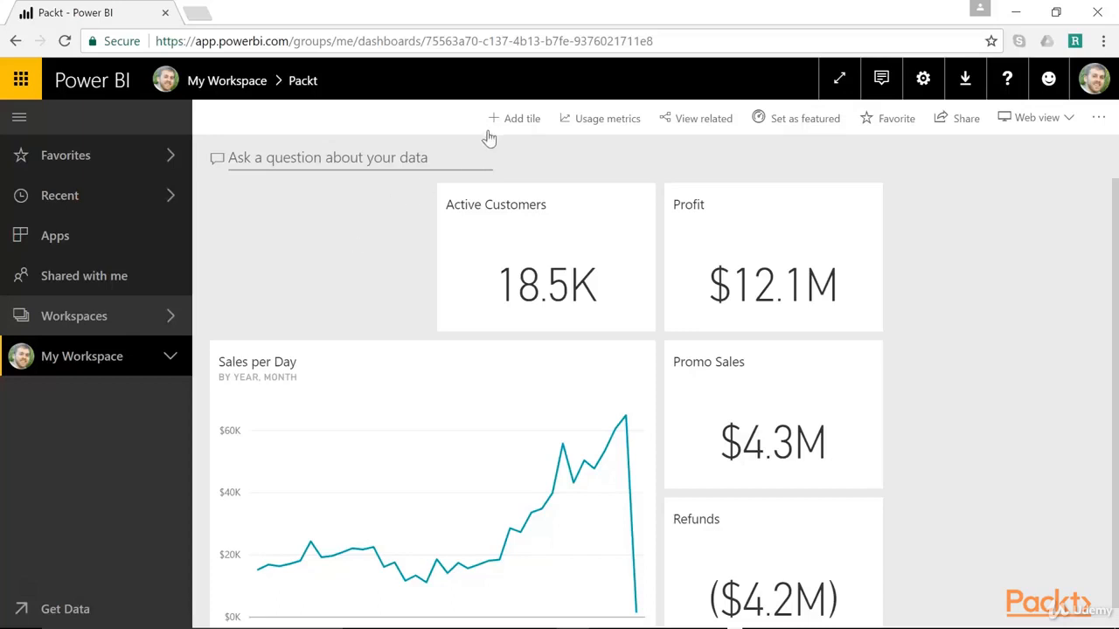
# - Start adding a text box tile to the dashboard with its title and subtitle displayed and the title Packt
pyautogui.click(516, 123)
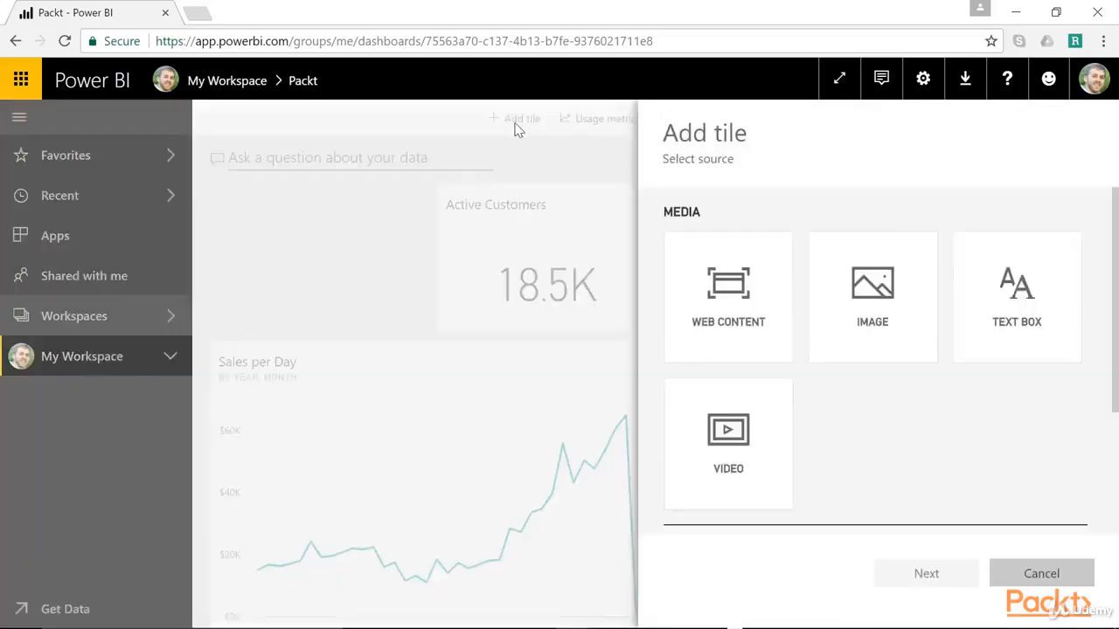
pyautogui.click(1001, 298)
pyautogui.click(929, 573)
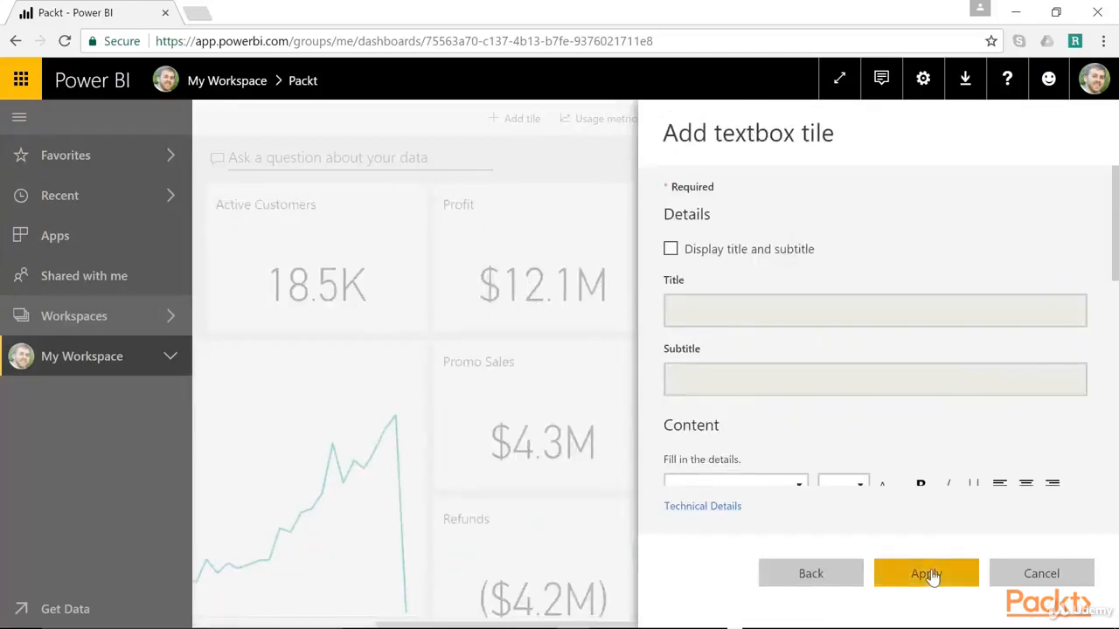
pyautogui.click(670, 250)
pyautogui.click(718, 315)
pyautogui.write('Packt')
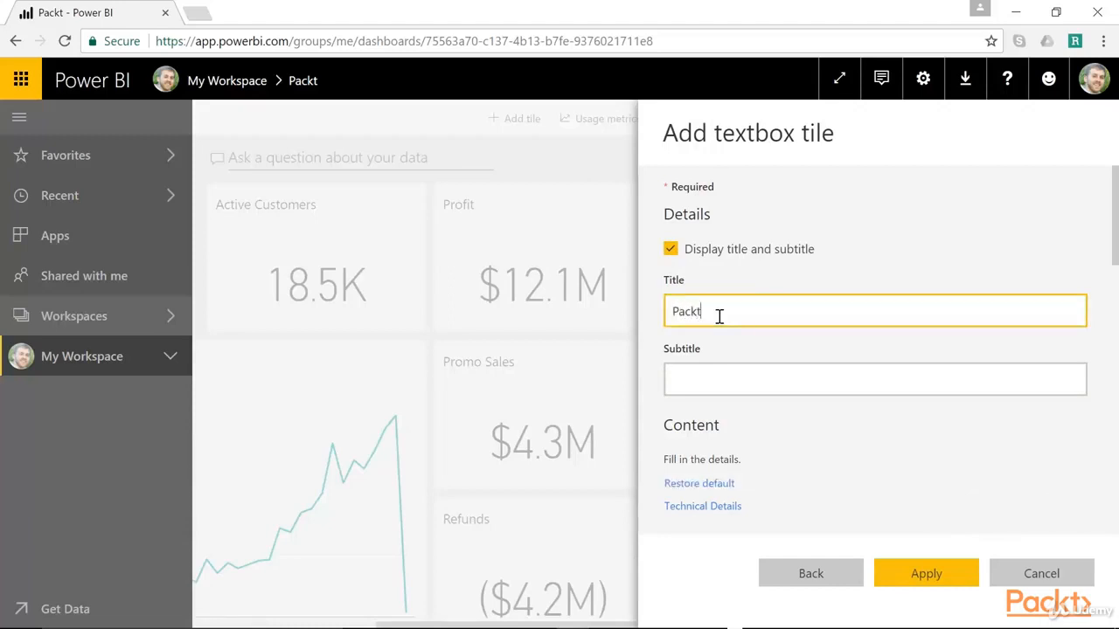
# - Fill the tile's content with "This is sample text explaining the purpose of the dashboard." and apply it
pyautogui.scroll(-2, 728, 378)
pyautogui.scroll(-1, 728, 378)
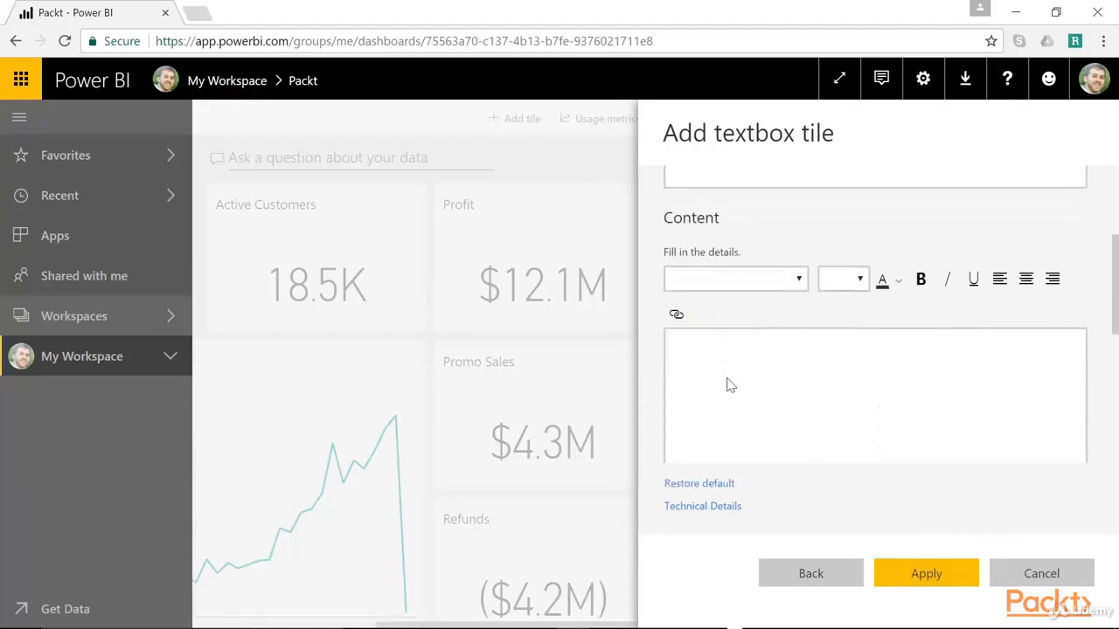
pyautogui.click(761, 376)
pyautogui.write('This is')
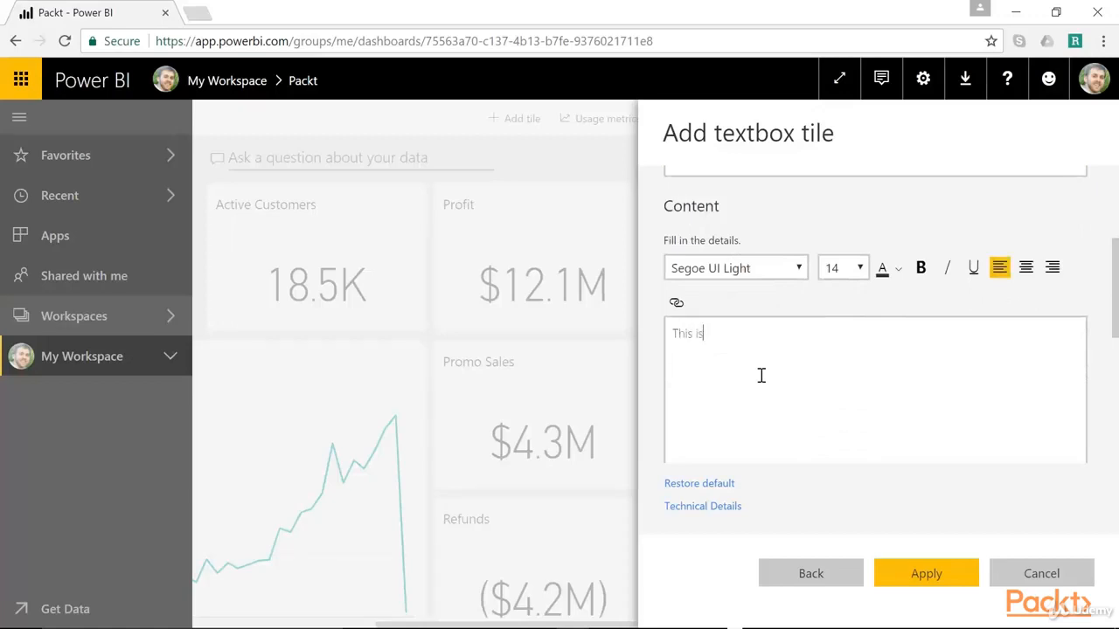
pyautogui.write(' sample text explaining ')
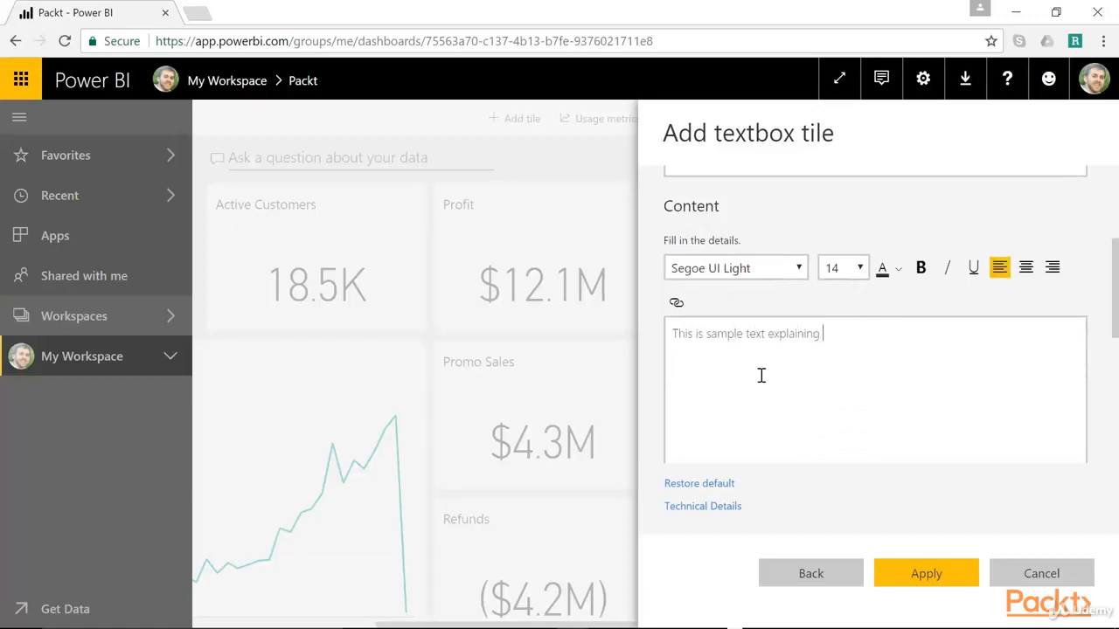
pyautogui.write('the purpose of the ')
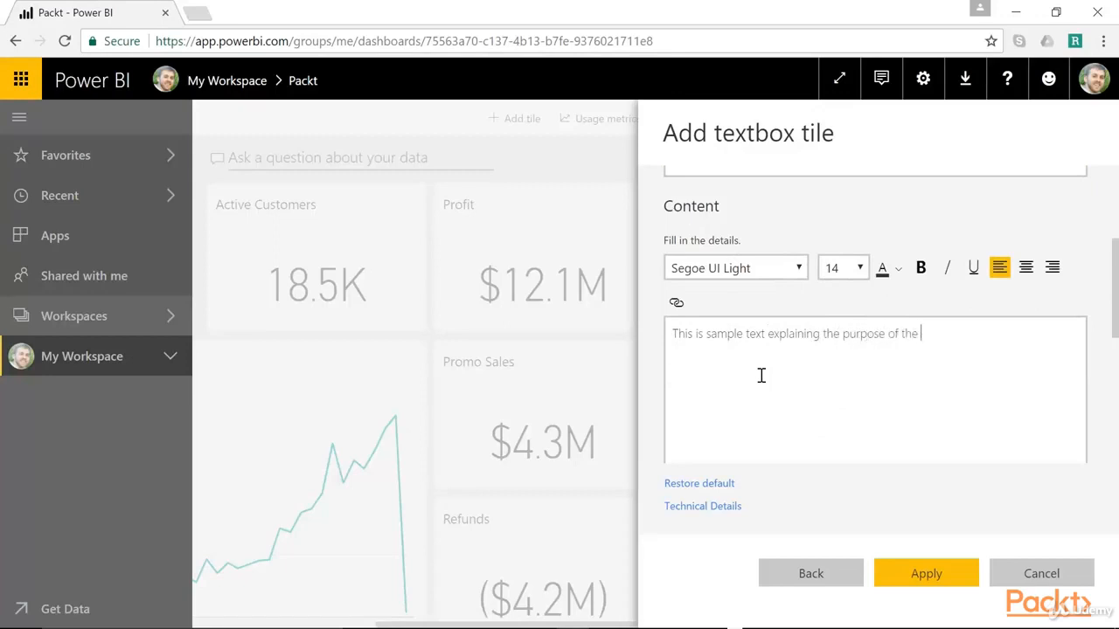
pyautogui.write('dashboard.')
pyautogui.scroll(-1, 758, 375)
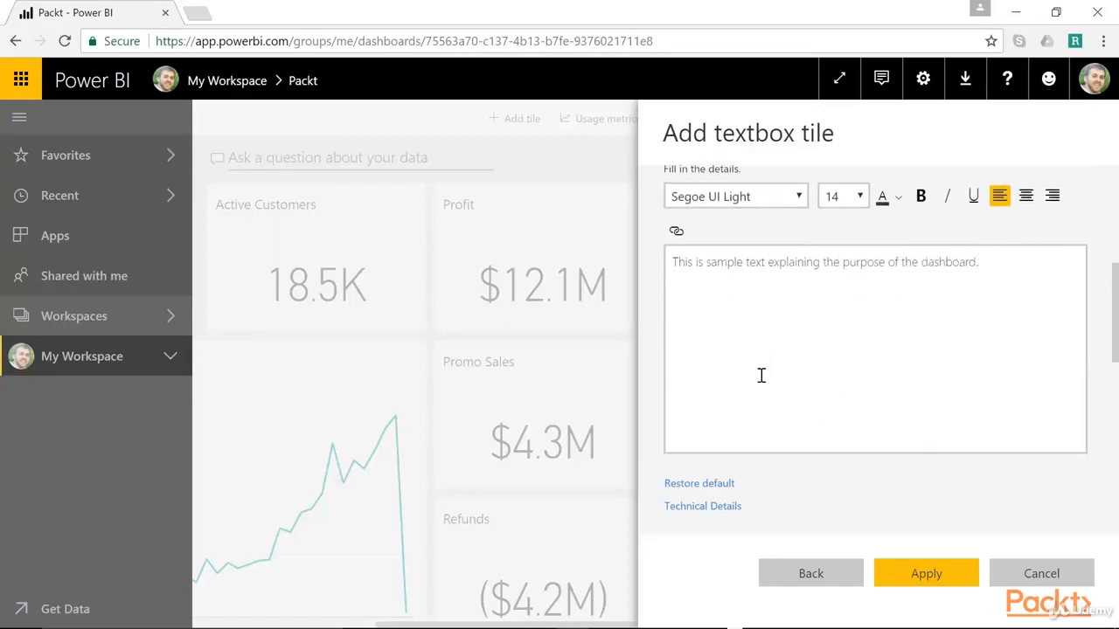
pyautogui.click(944, 582)
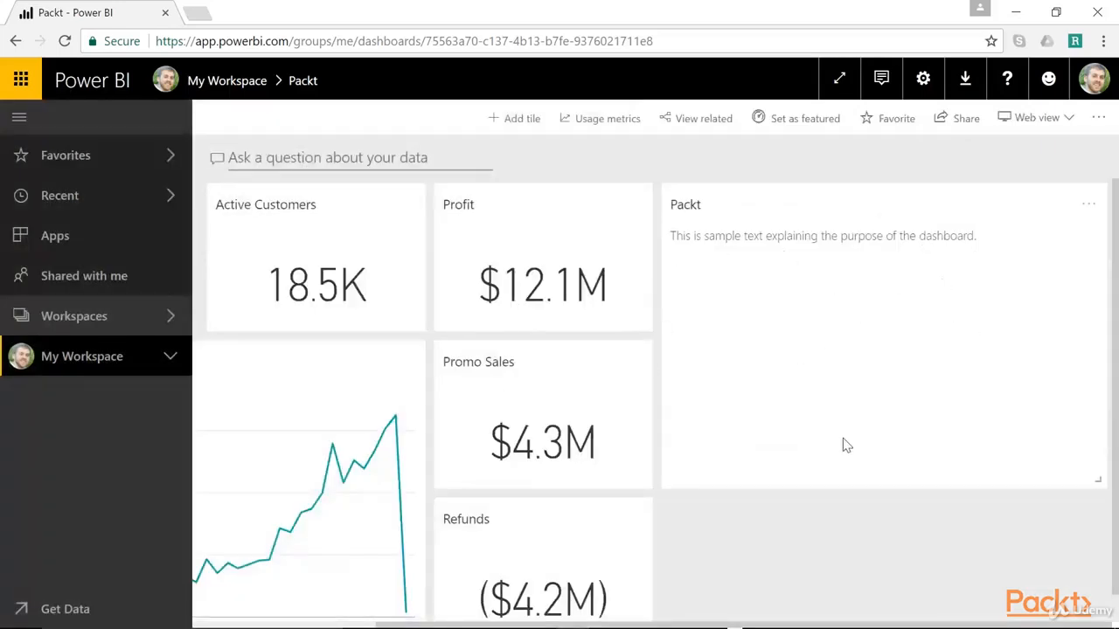
# - Shrink the Packt text tile to the size of a single card and move it into the gap left of Active Customers
pyautogui.moveTo(1102, 480); pyautogui.dragTo(912, 316)
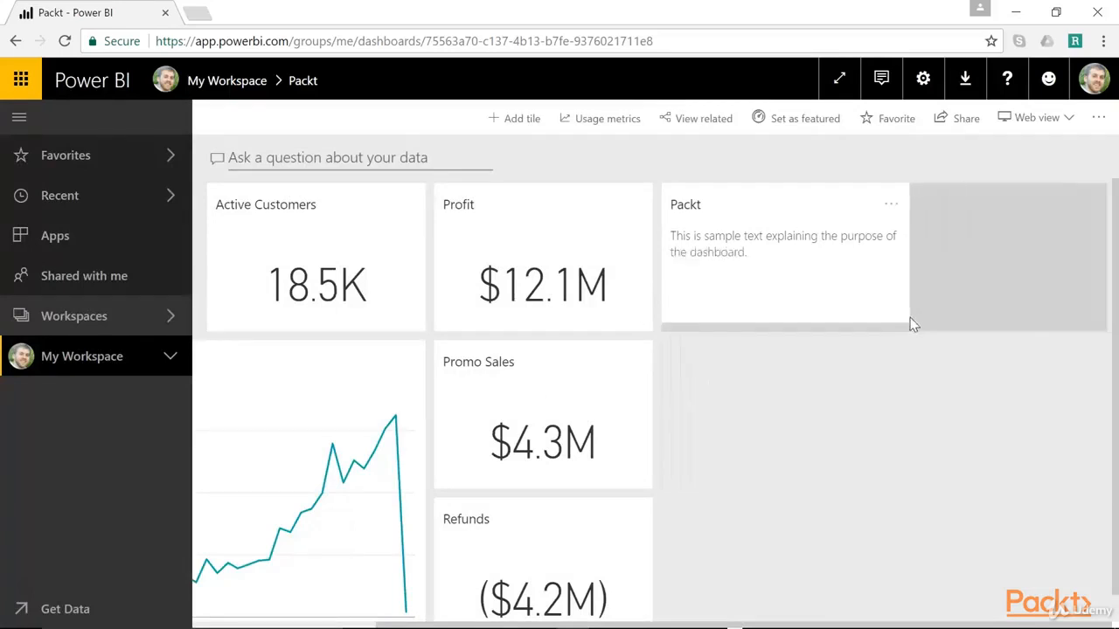
pyautogui.moveTo(957, 276); pyautogui.dragTo(356, 251)
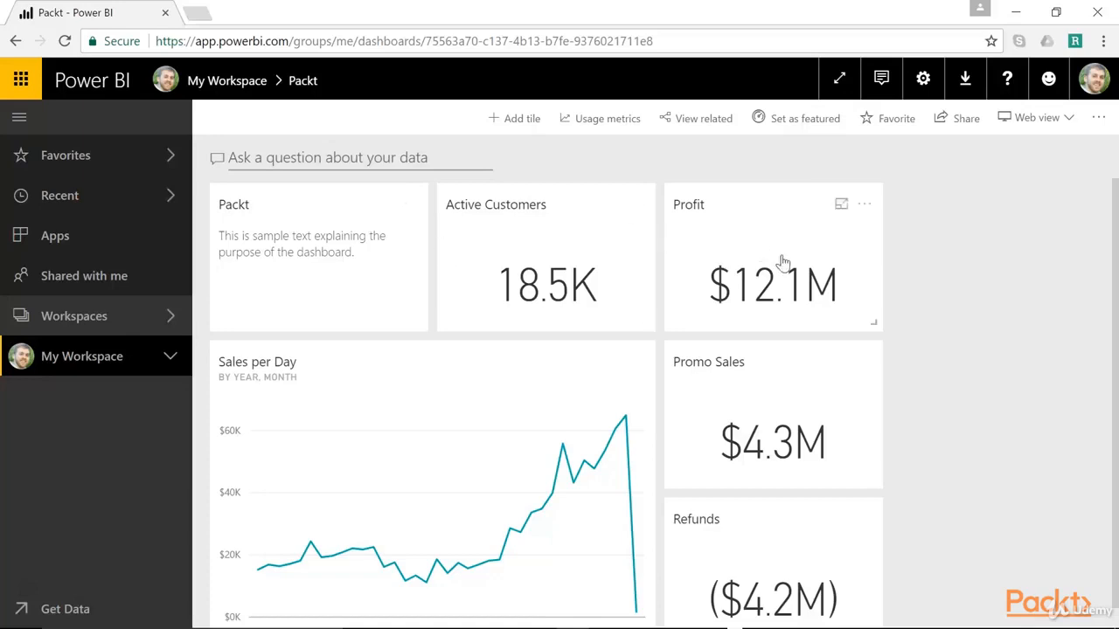
# - Try moving the Profit tile one column to the right, into the empty space beside it
pyautogui.moveTo(783, 262); pyautogui.dragTo(1009, 257)
# - Turn on tile flow in the Packt dashboard's settings and test it by moving the Profit tile toward the empty space on its right
pyautogui.click(924, 80)
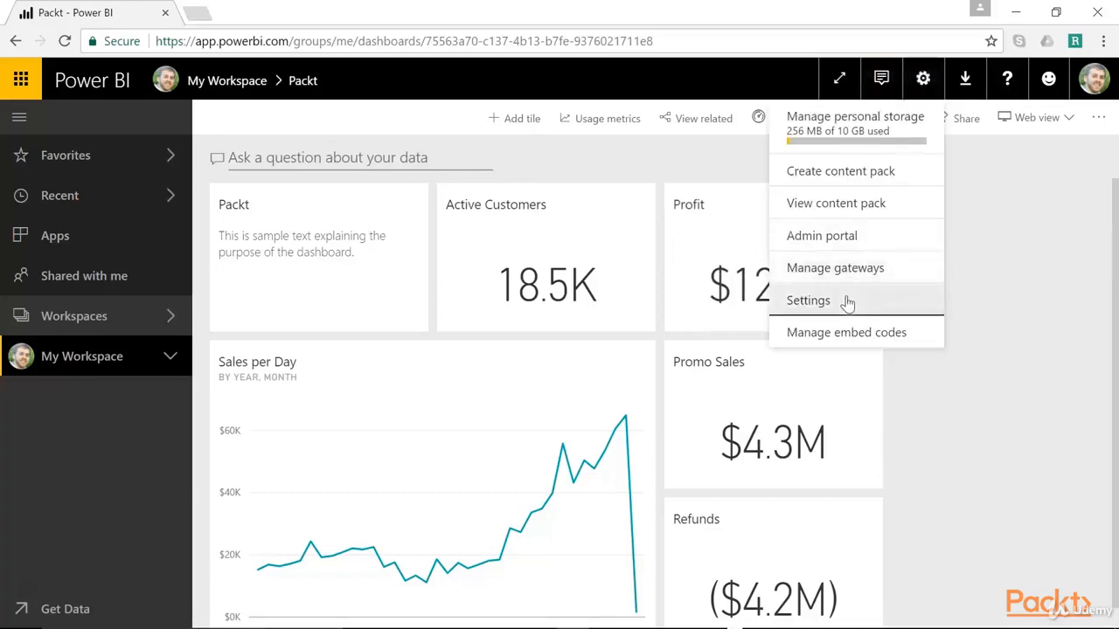
pyautogui.click(791, 300)
pyautogui.click(316, 155)
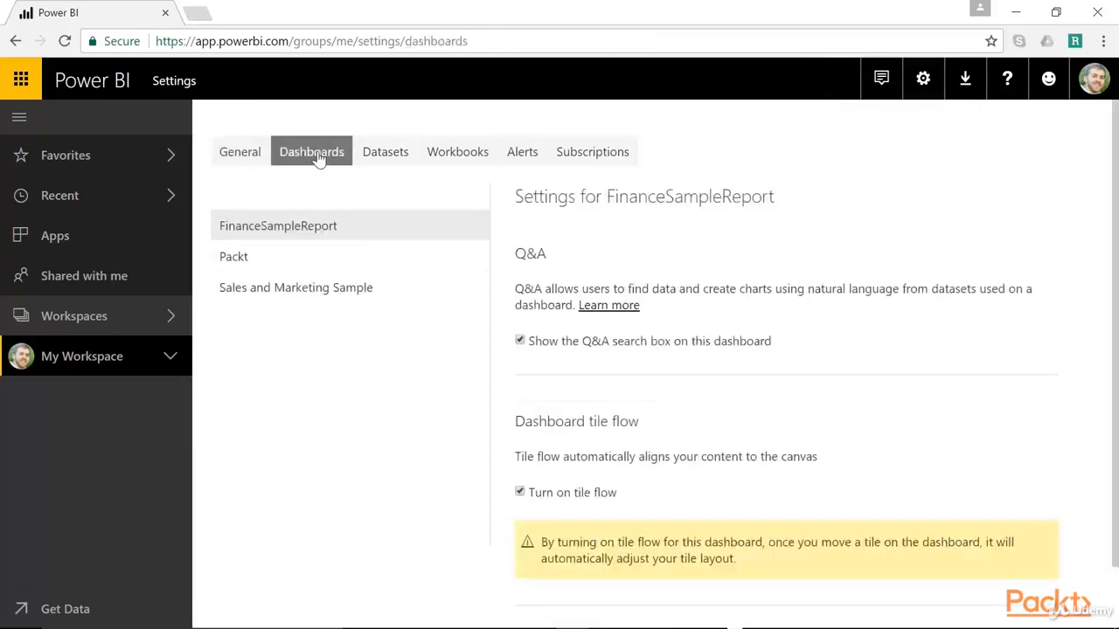
pyautogui.click(267, 262)
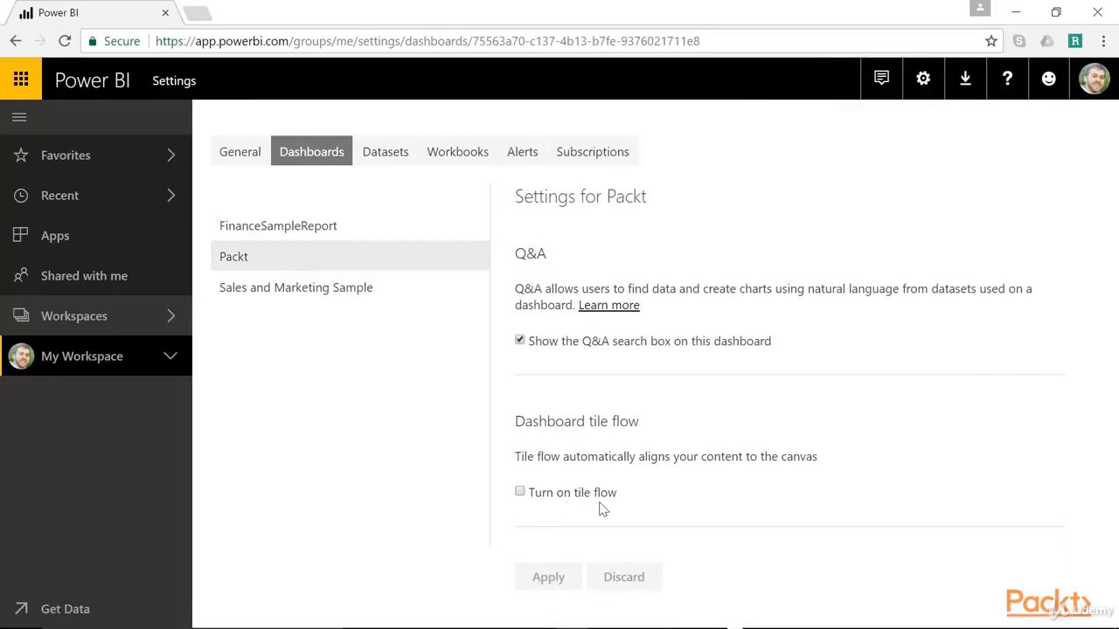
pyautogui.click(520, 494)
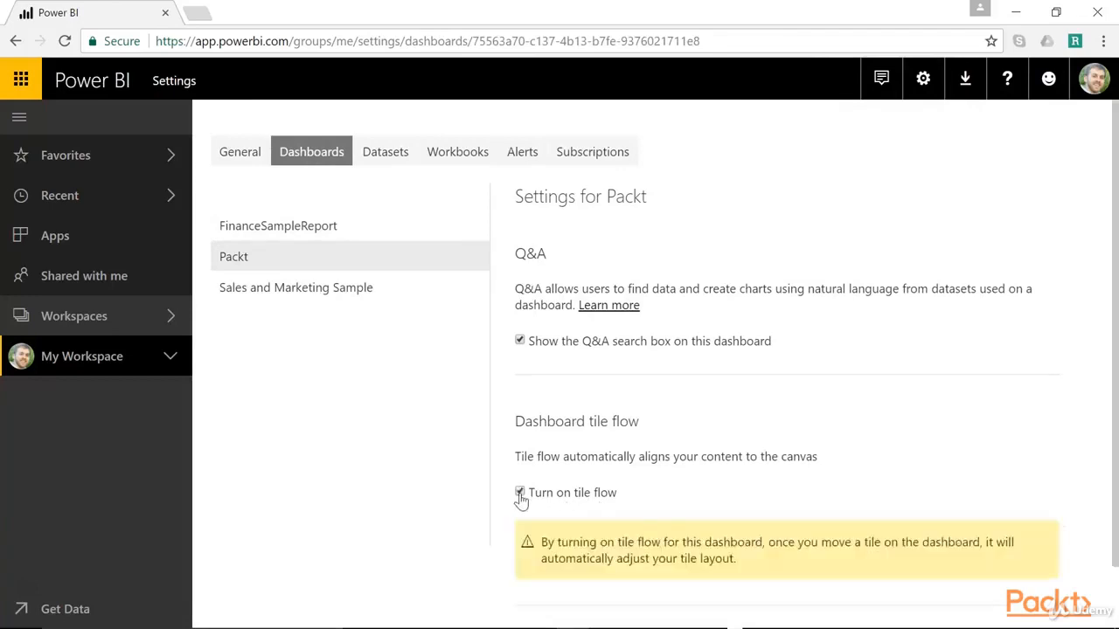
pyautogui.scroll(-1, 521, 501)
pyautogui.click(543, 586)
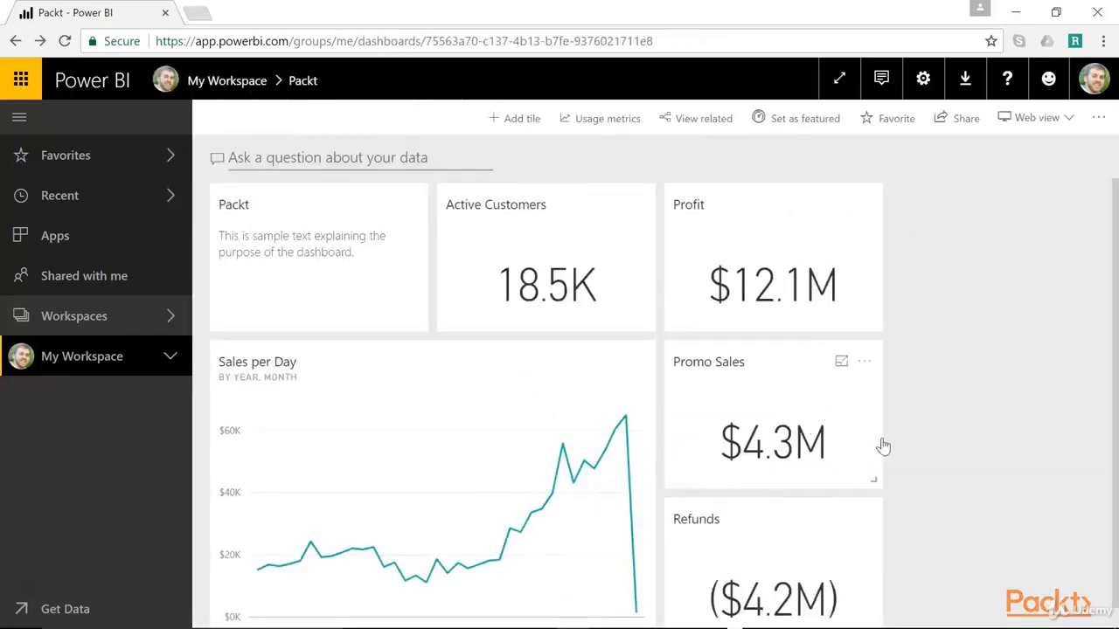
pyautogui.moveTo(783, 248); pyautogui.dragTo(962, 240)
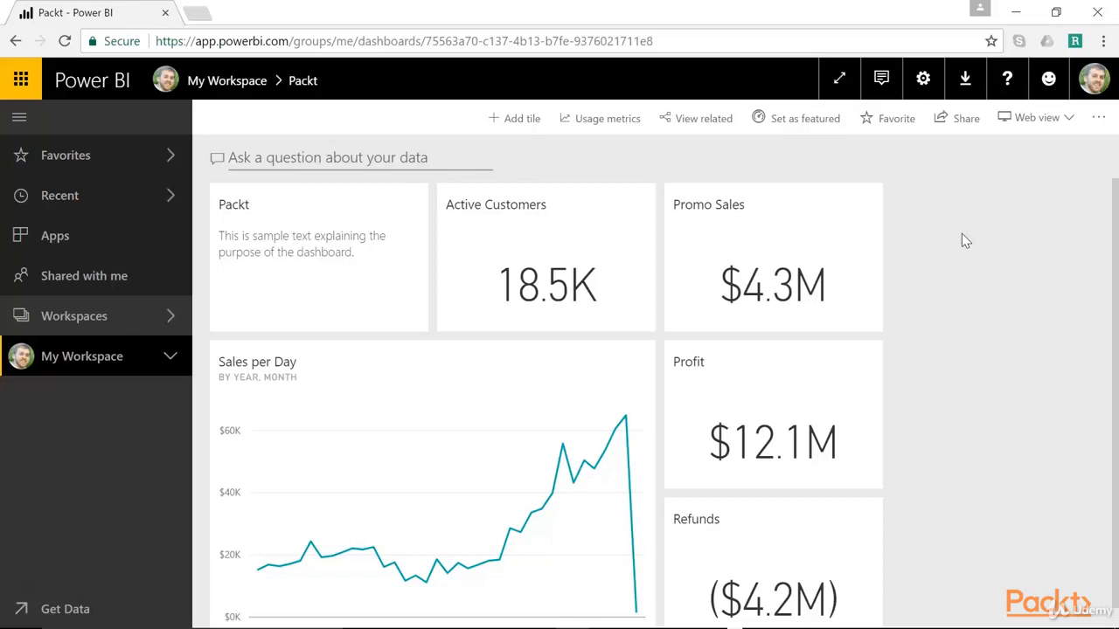
# - Pin the Program % Complete gauge from project_management_report in My Workspace to the existing Packt dashboard
pyautogui.click(125, 372)
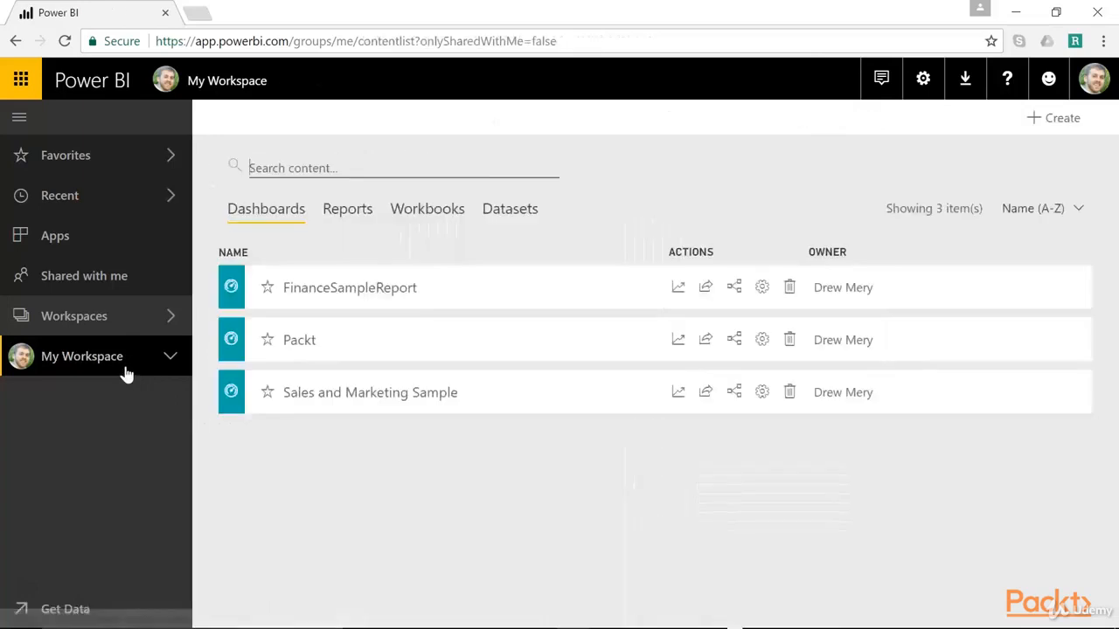
pyautogui.click(351, 217)
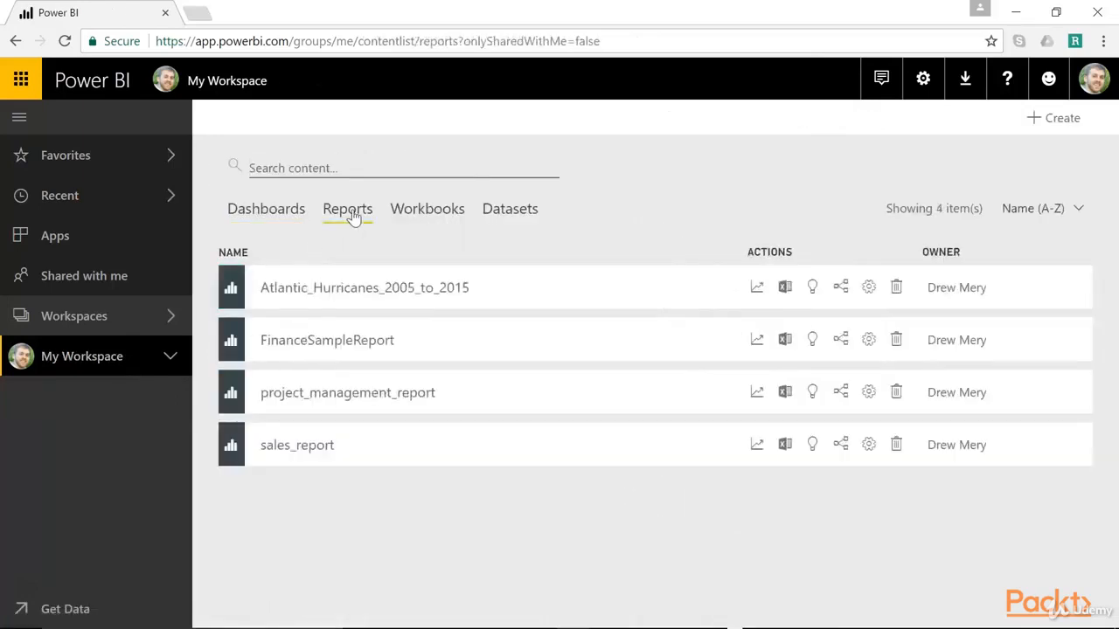
pyautogui.click(331, 395)
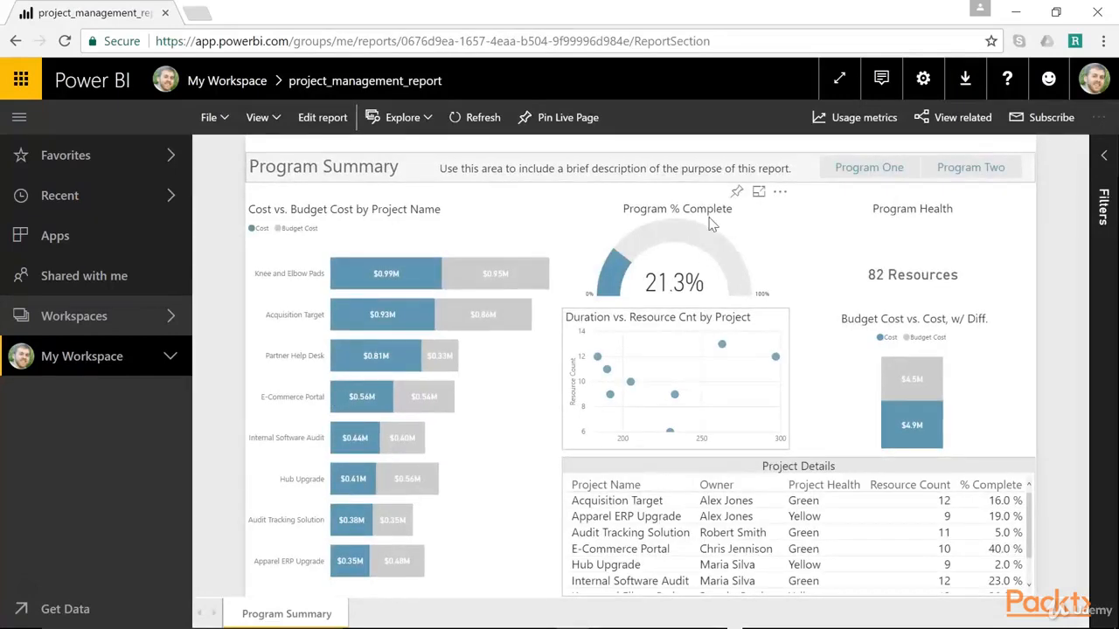
pyautogui.click(736, 194)
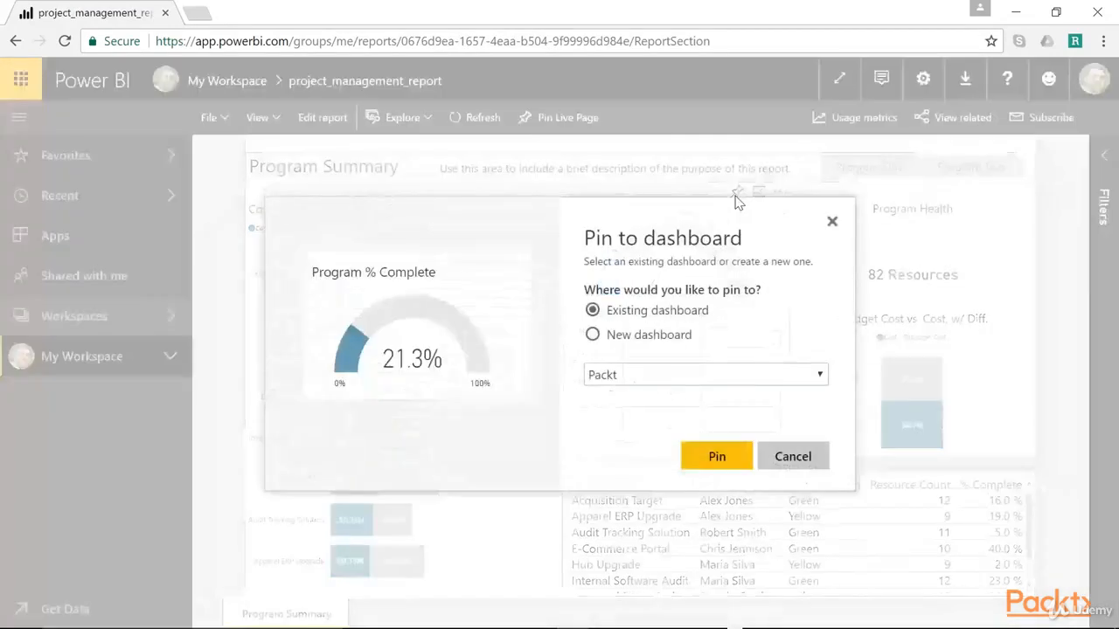
pyautogui.click(687, 456)
# - Go to the Packt dashboard and shrink the Program % Complete tile to the size of a single card
pyautogui.click(999, 228)
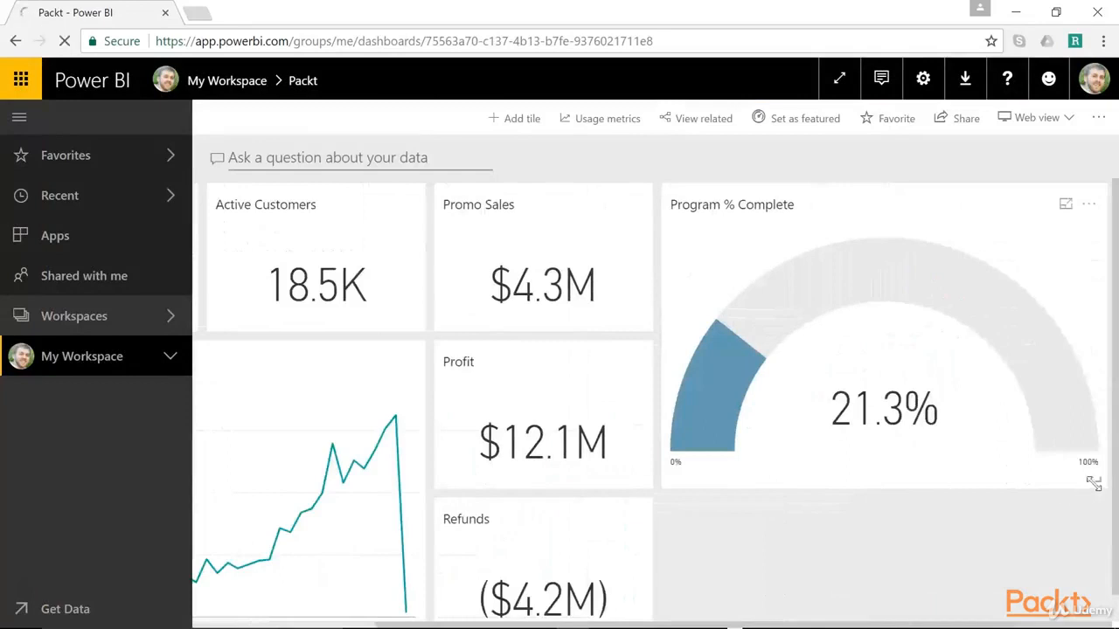
pyautogui.moveTo(1097, 480); pyautogui.dragTo(849, 319)
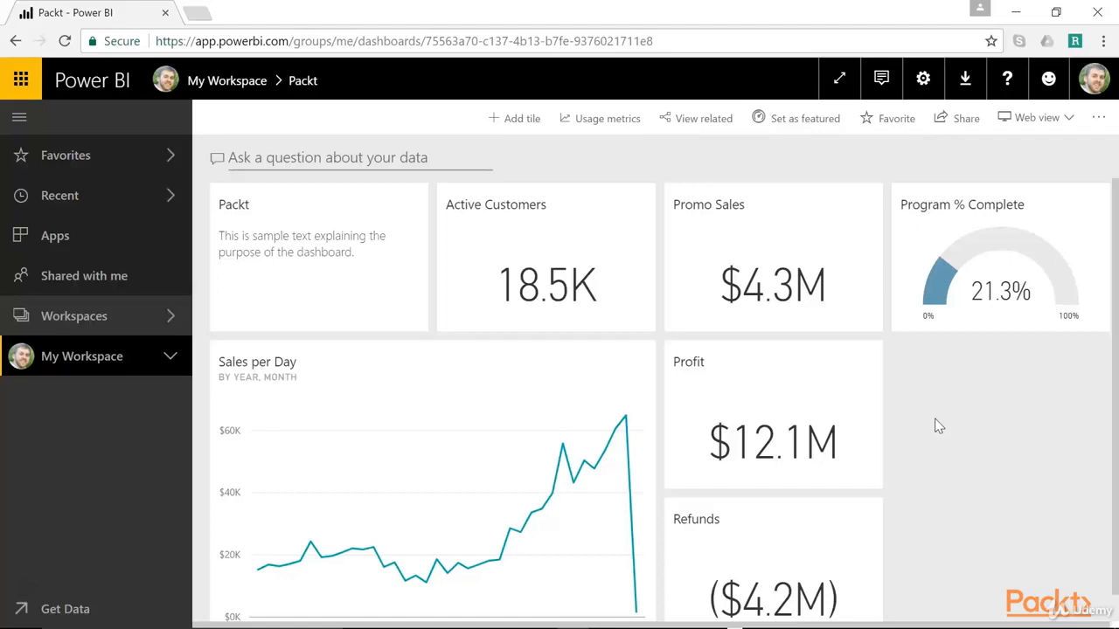
# - Follow the Promo Sales tile to its source report, return to the Packt dashboard and follow the Program % Complete tile
pyautogui.click(749, 247)
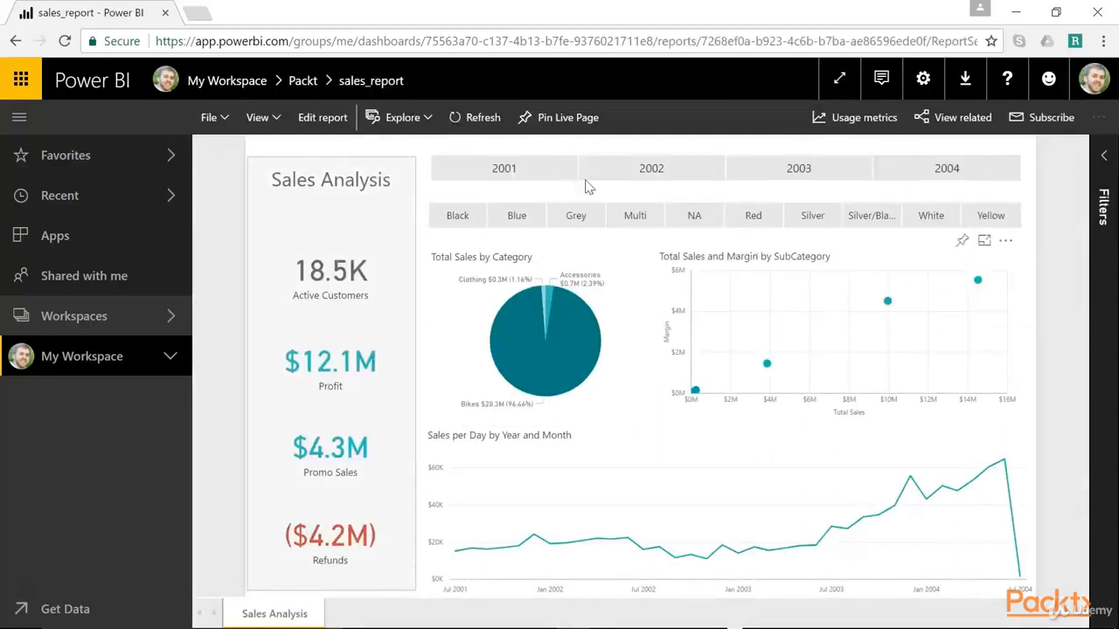
pyautogui.click(92, 361)
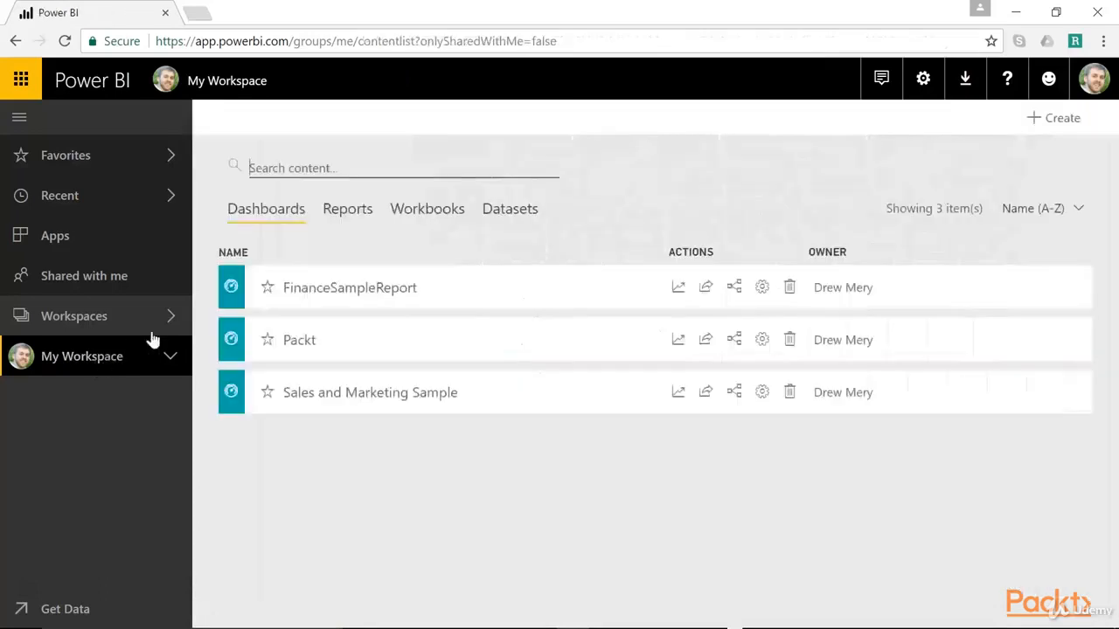
pyautogui.click(285, 340)
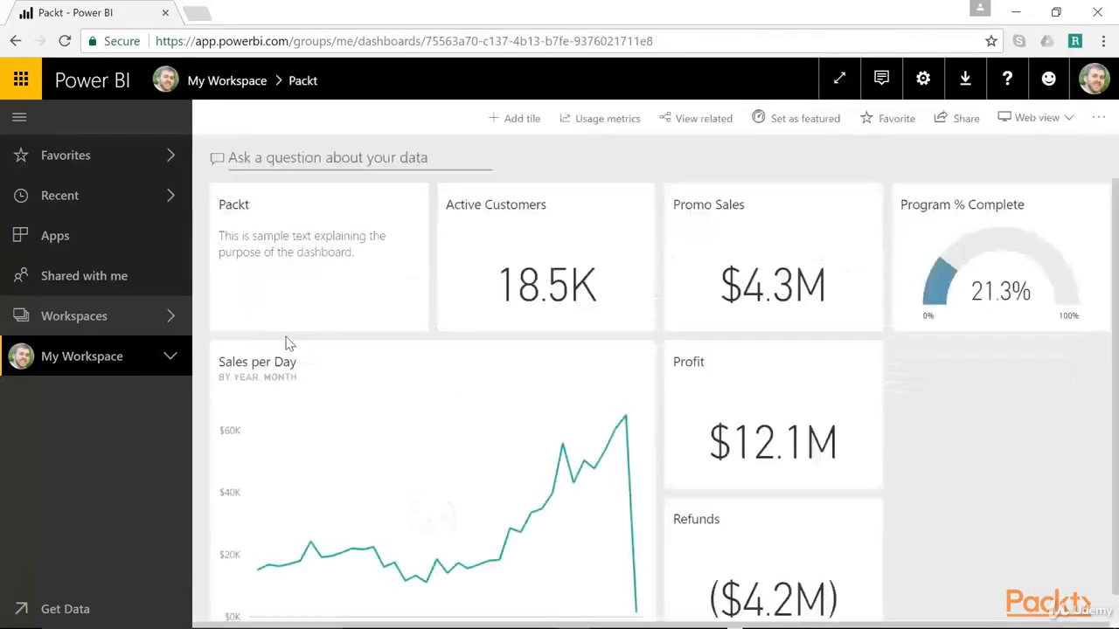
pyautogui.click(931, 244)
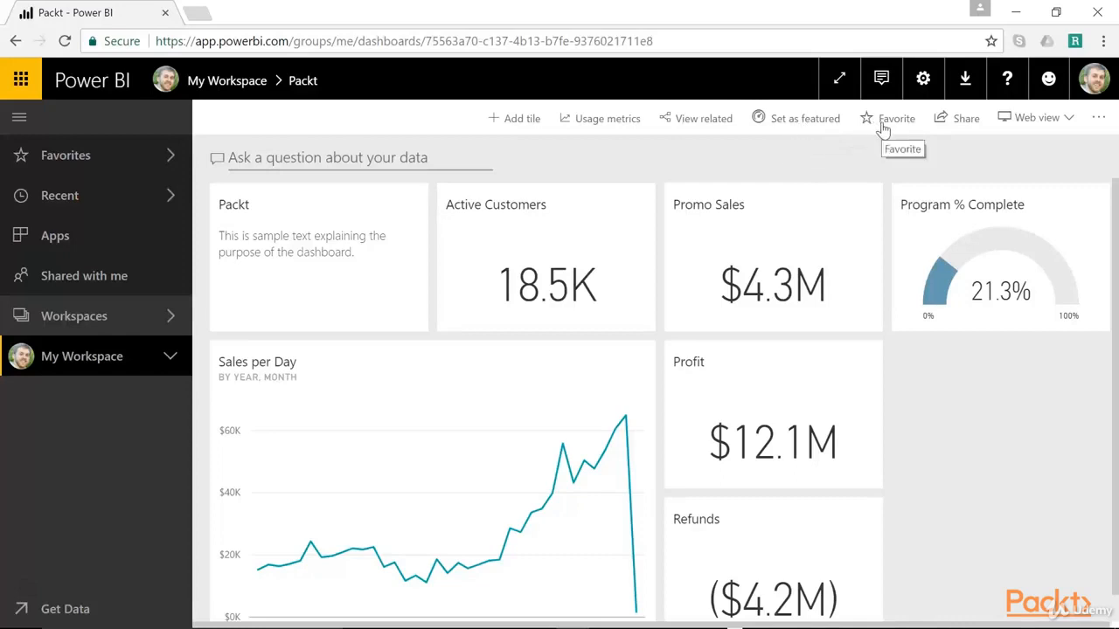
# - Set Packt as the featured dashboard and mark it as a favorite
pyautogui.click(806, 127)
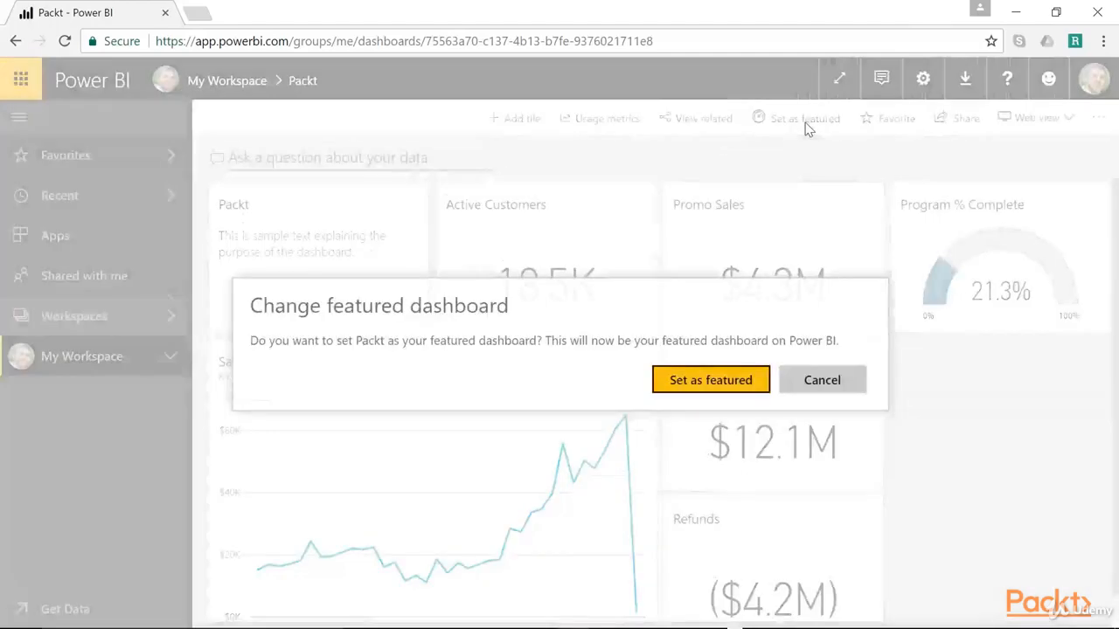
pyautogui.click(739, 378)
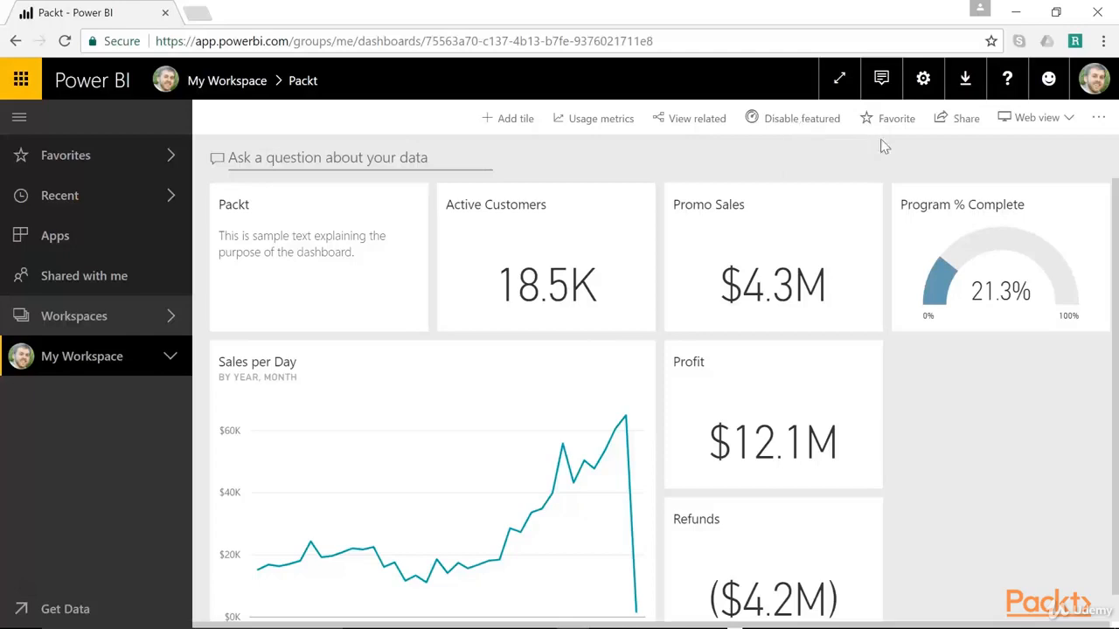
pyautogui.click(896, 122)
pyautogui.click(170, 318)
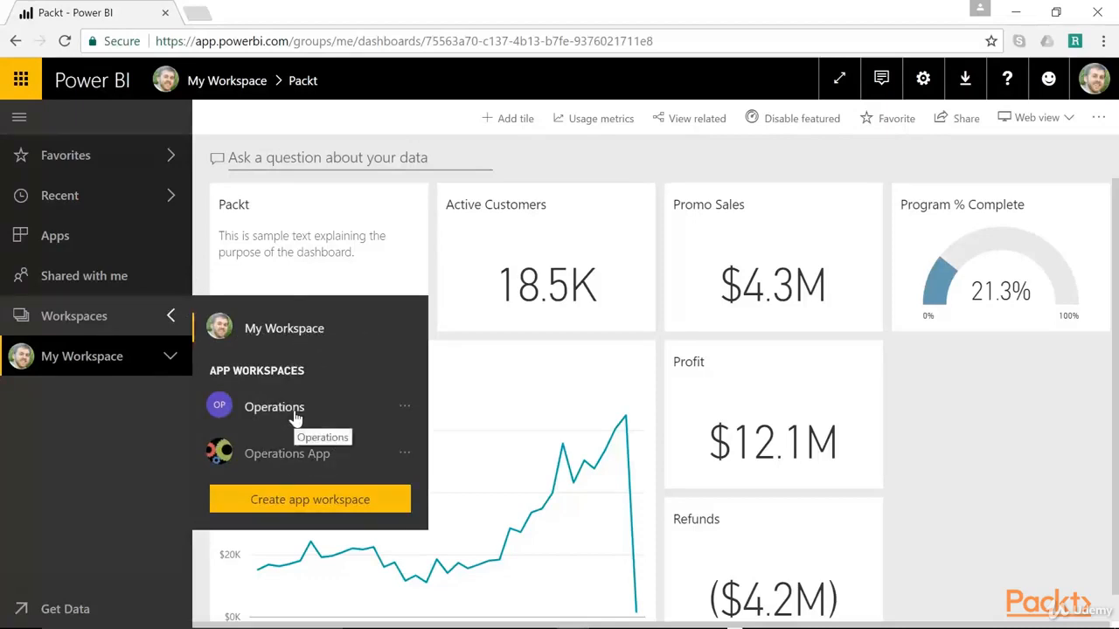
pyautogui.click(883, 126)
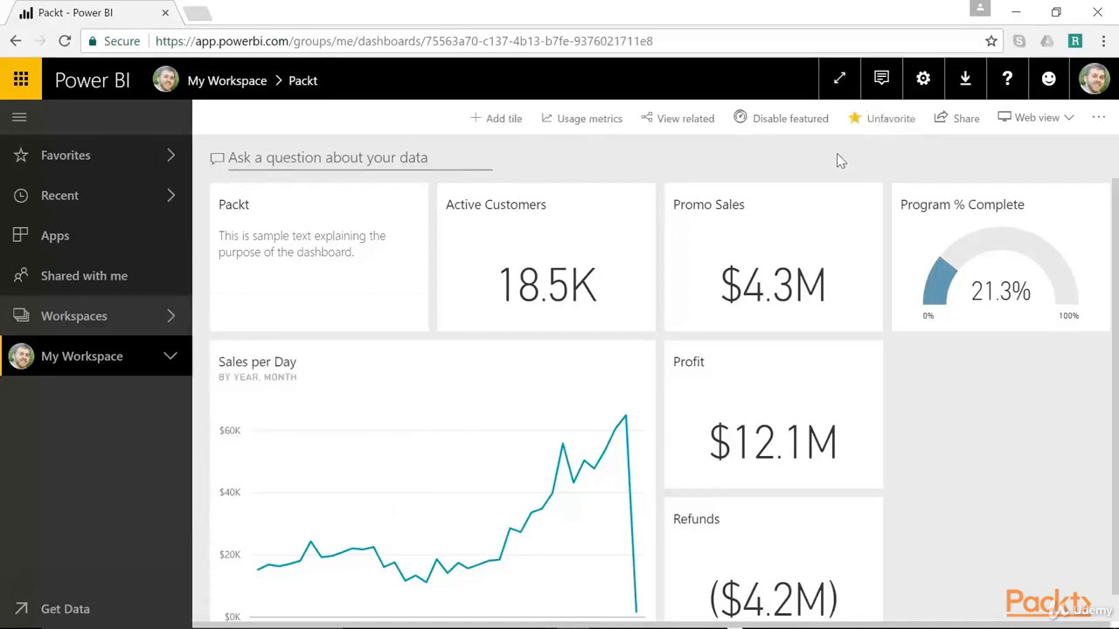